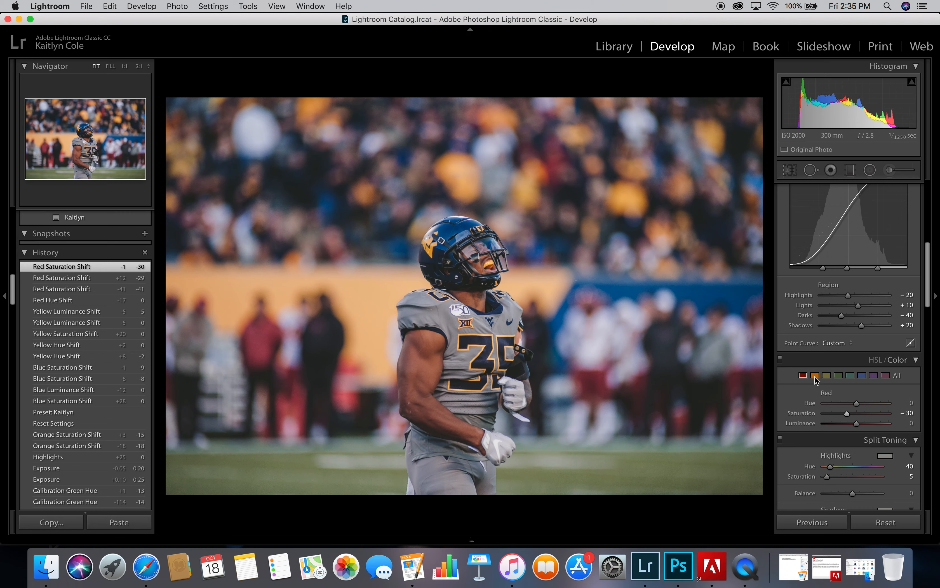
Set the orange saturation to −8 and reset the orange luminance to 0 in the HSL colour adjustments.
left_click_drag(857, 414, 855, 415)
double_click(857, 427)
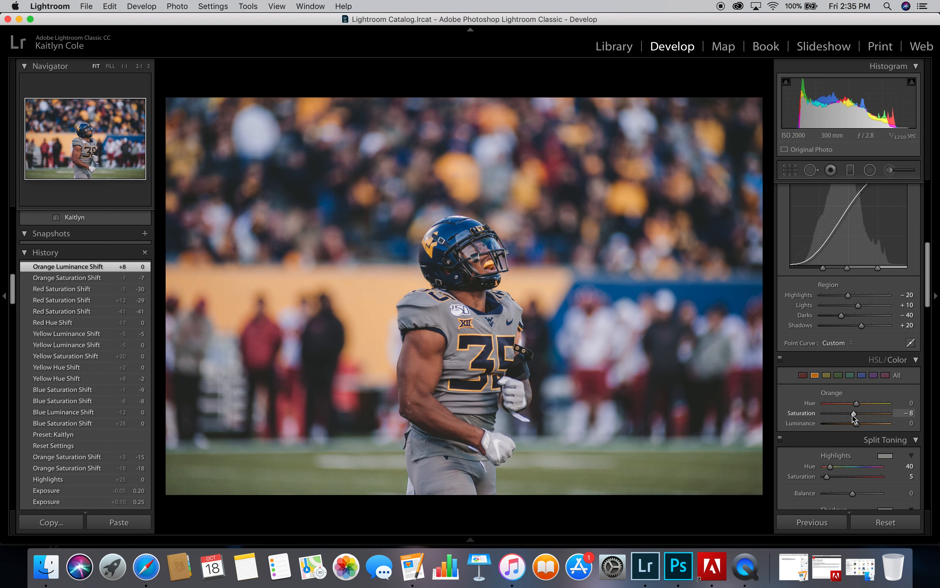
left_click_drag(854, 418, 853, 417)
Reset the green hue to 0 and set the green saturation to −53.
left_click(840, 375)
double_click(844, 403)
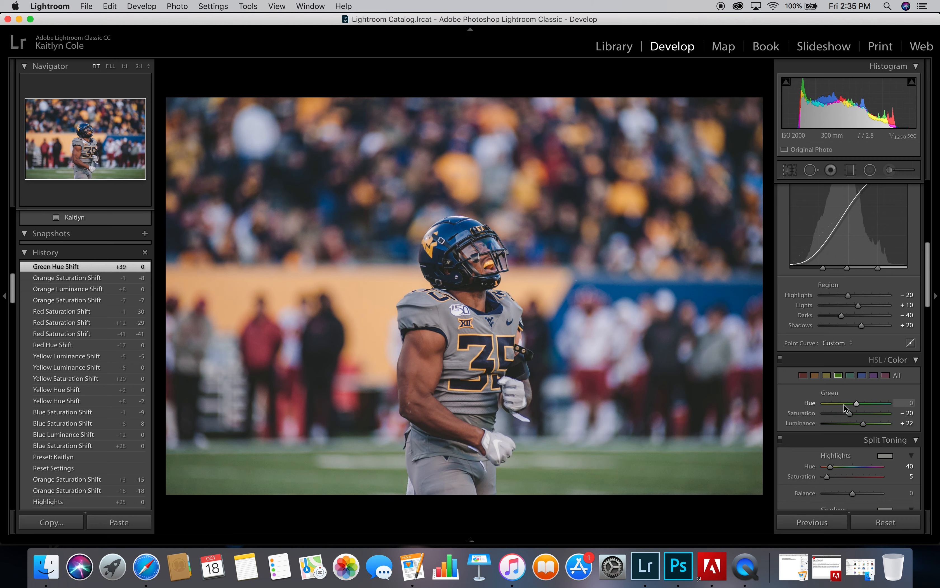
left_click_drag(840, 413, 838, 413)
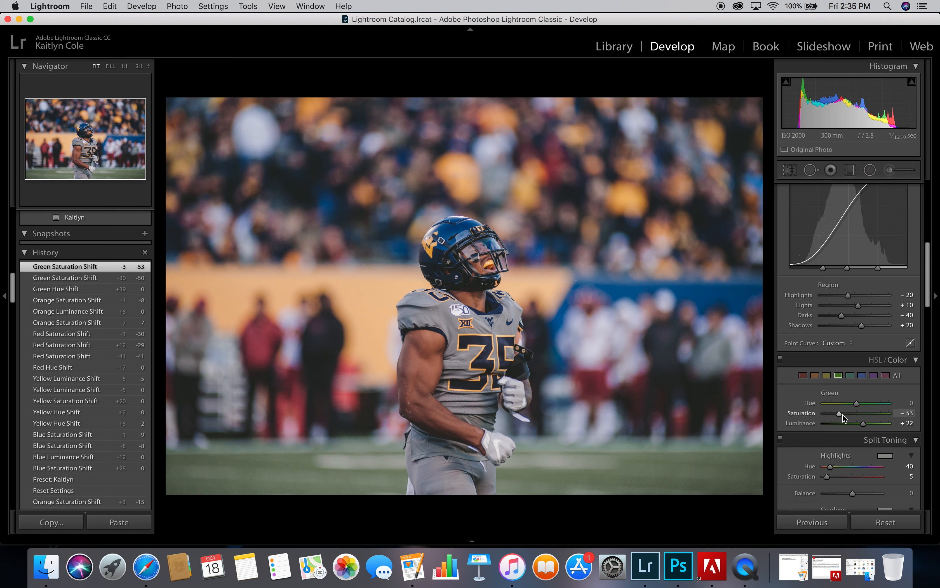
Raise the photo's clarity to +50 and inspect the player's helmet and jersey up close.
scroll(843, 416, "up", 8)
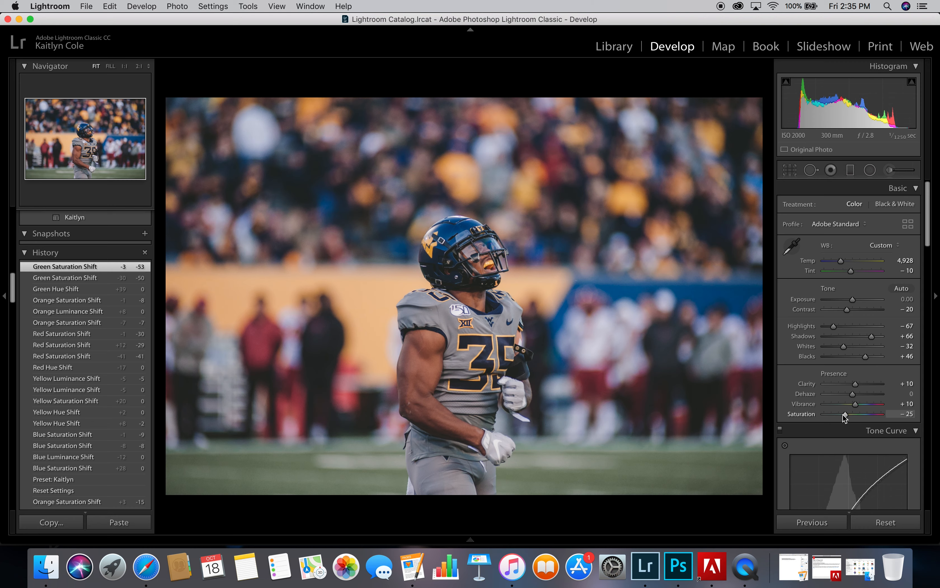
left_click_drag(855, 384, 867, 384)
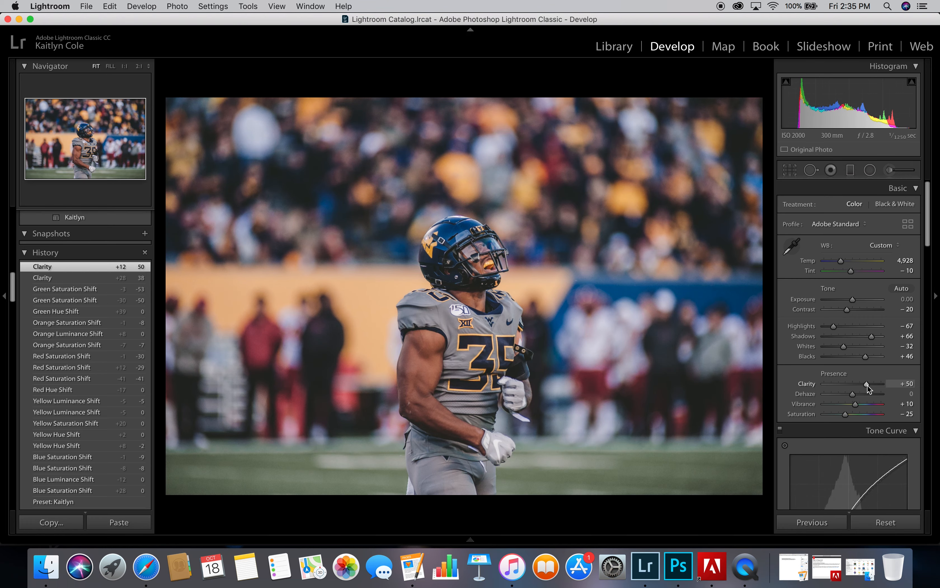
left_click(479, 283)
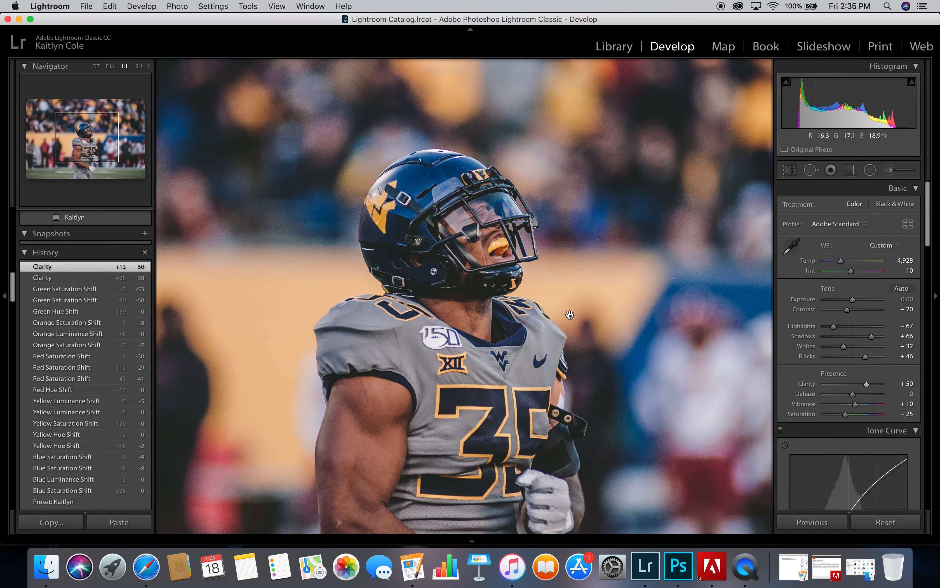
left_click_drag(559, 300, 530, 248)
left_click(530, 247)
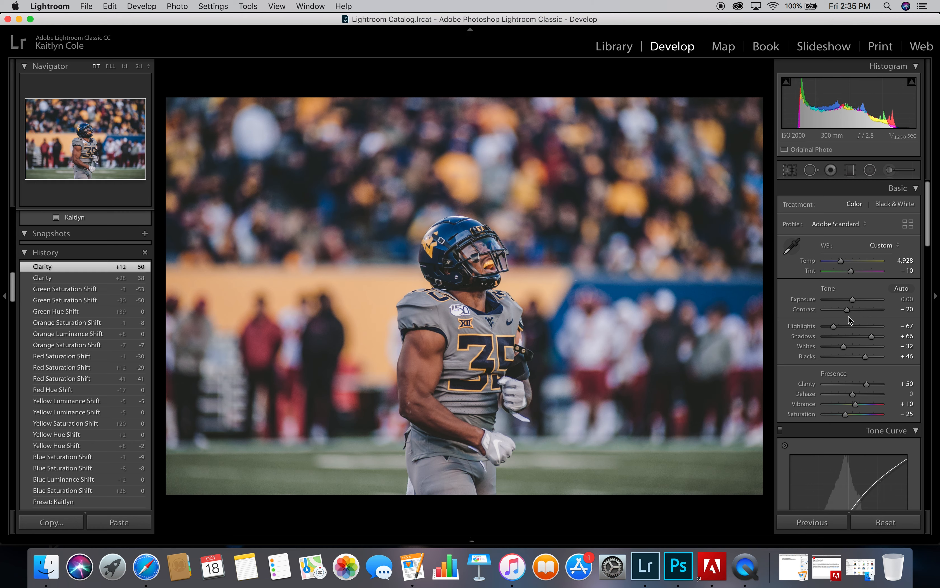
Set the basic tone values to exposure +0.15, highlights −32, shadows +41 and blacks +4.
left_click_drag(866, 356, 854, 357)
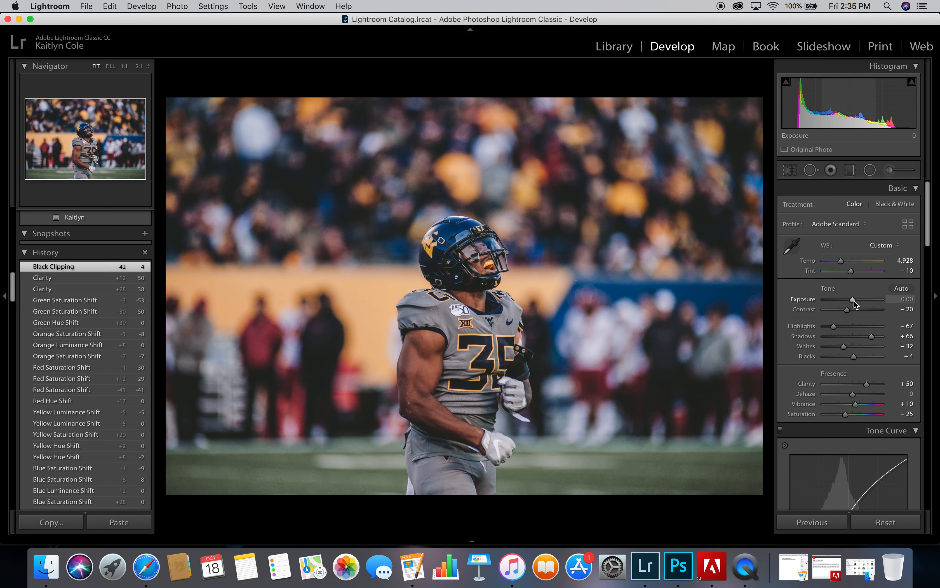
left_click_drag(855, 299, 863, 337)
left_click(841, 326)
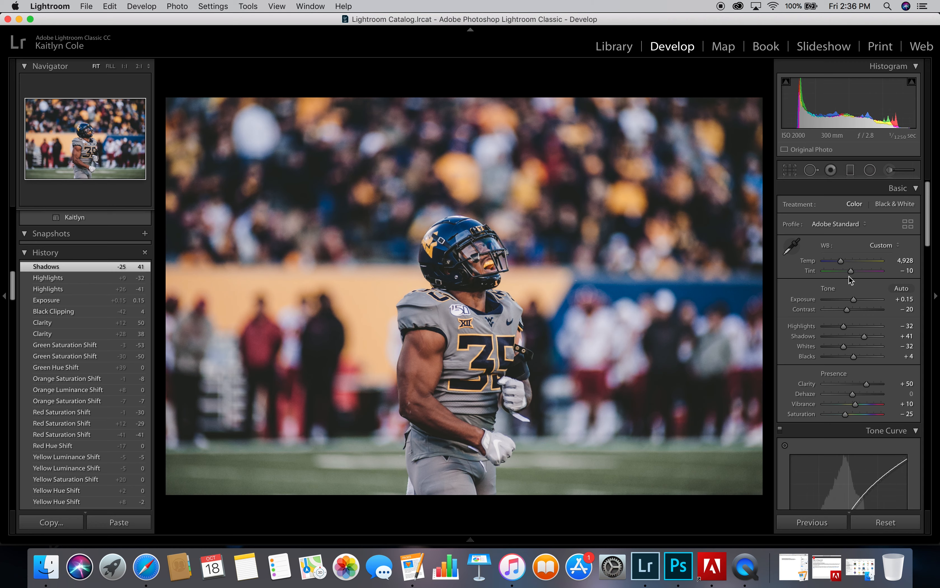
Adjust the white balance to tint −15 and temperature 4,683.
left_click_drag(850, 271, 850, 271)
left_click(900, 271)
type("-15")
key("Return")
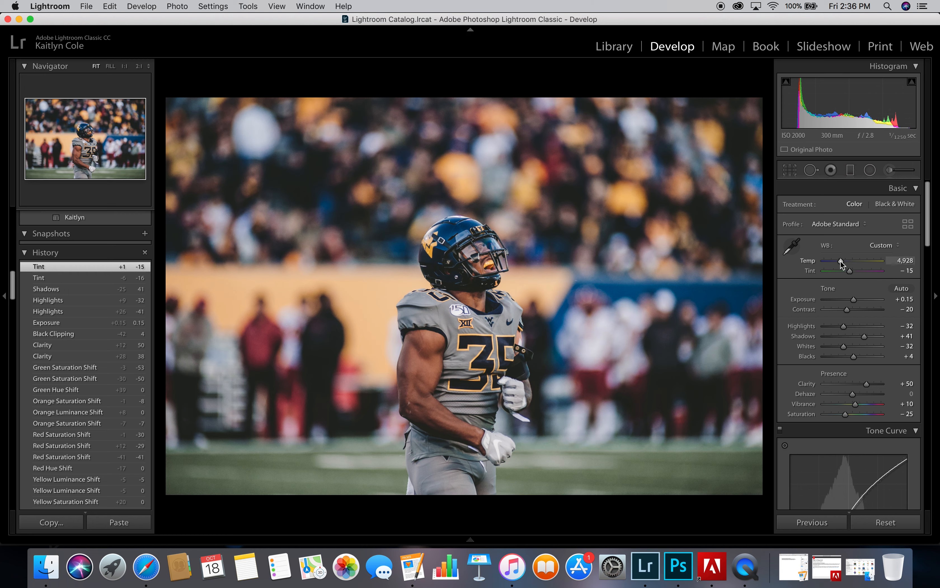
left_click_drag(841, 261, 839, 260)
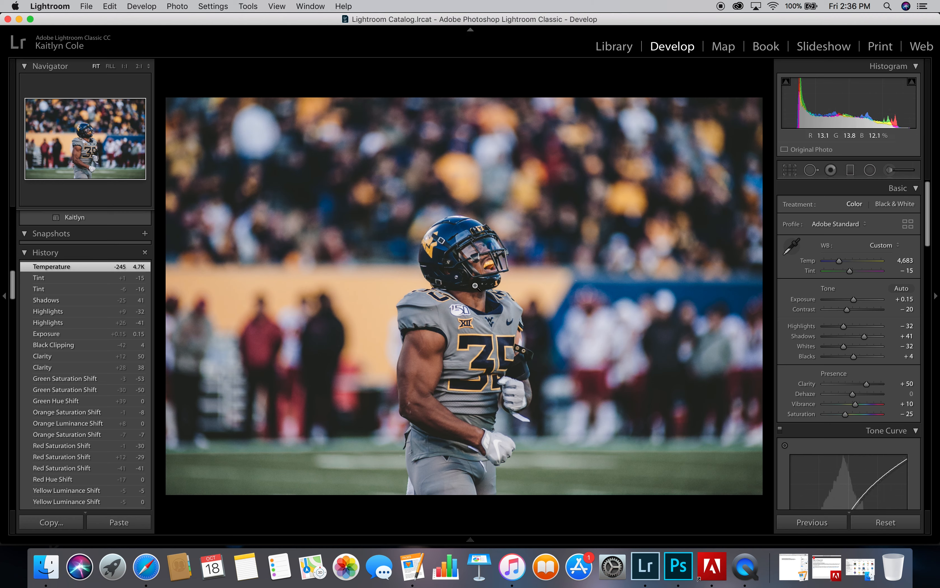
Add a slanted graduated filter over the lower part of the photo with clarity 0, exposure −0.30 and blacks −14.
left_click(853, 172)
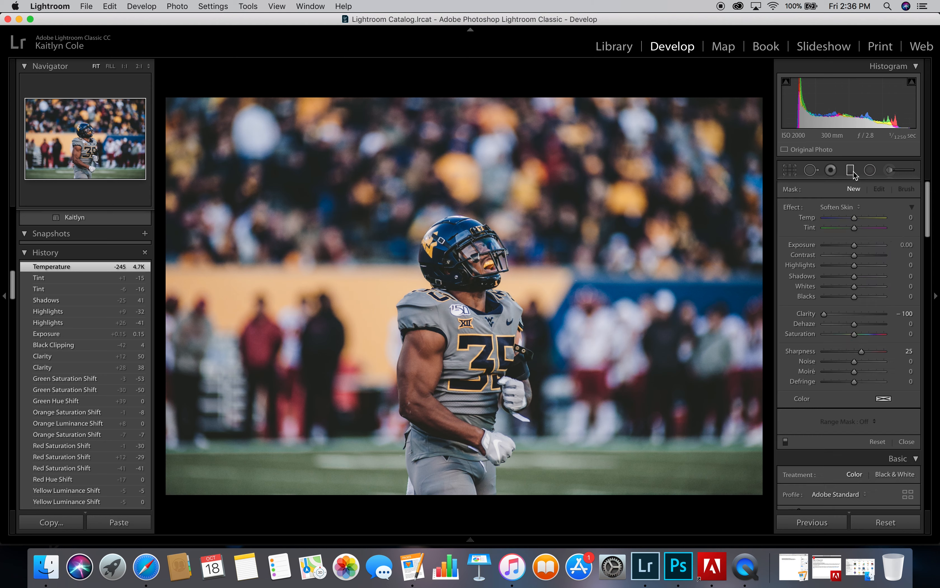
left_click_drag(366, 484, 415, 292)
double_click(824, 313)
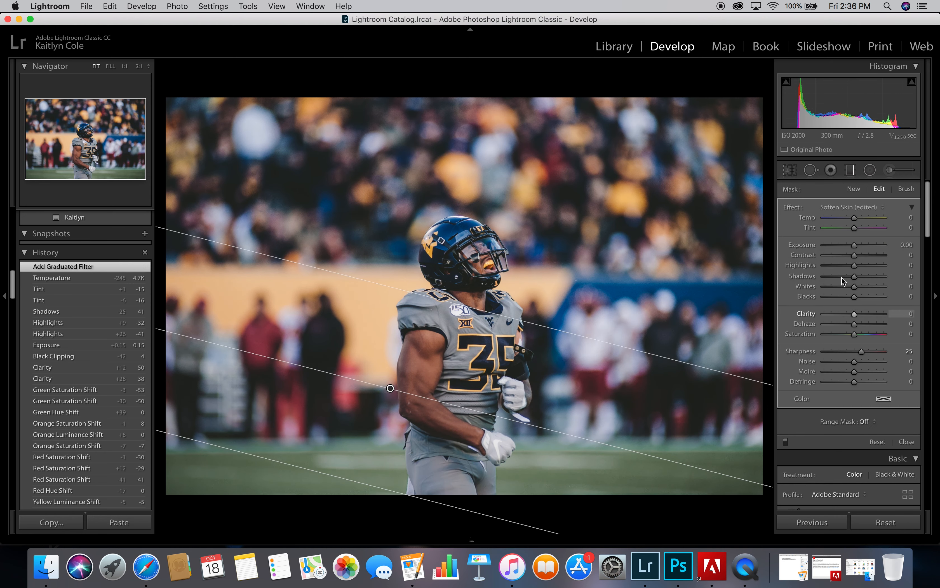
left_click_drag(856, 244, 852, 244)
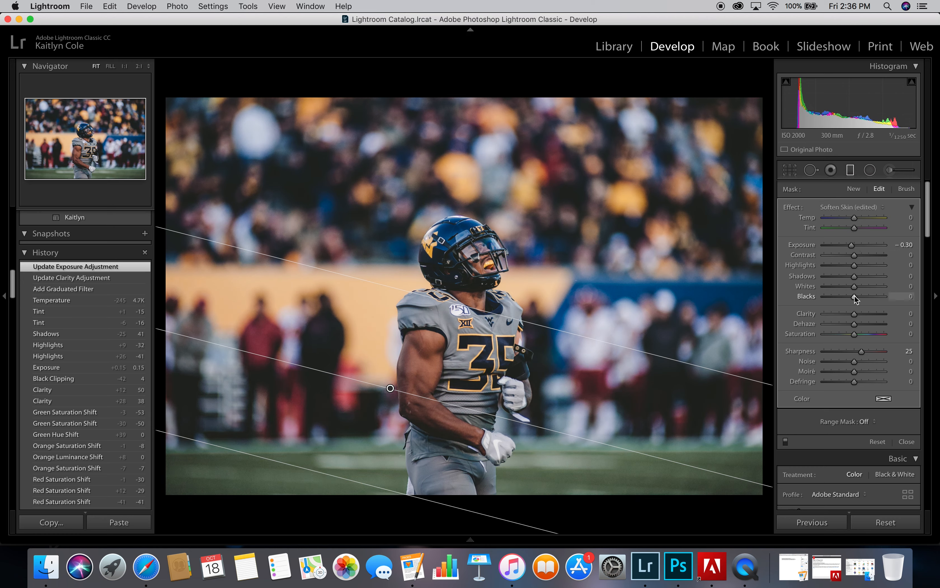
left_click_drag(851, 298, 850, 298)
Reposition and rotate the graduated filter to a steeper diagonal centred near the player's raised glove.
left_click_drag(446, 302, 446, 320)
left_click_drag(389, 398, 420, 379)
left_click_drag(421, 471, 419, 483)
left_click_drag(419, 385, 419, 390)
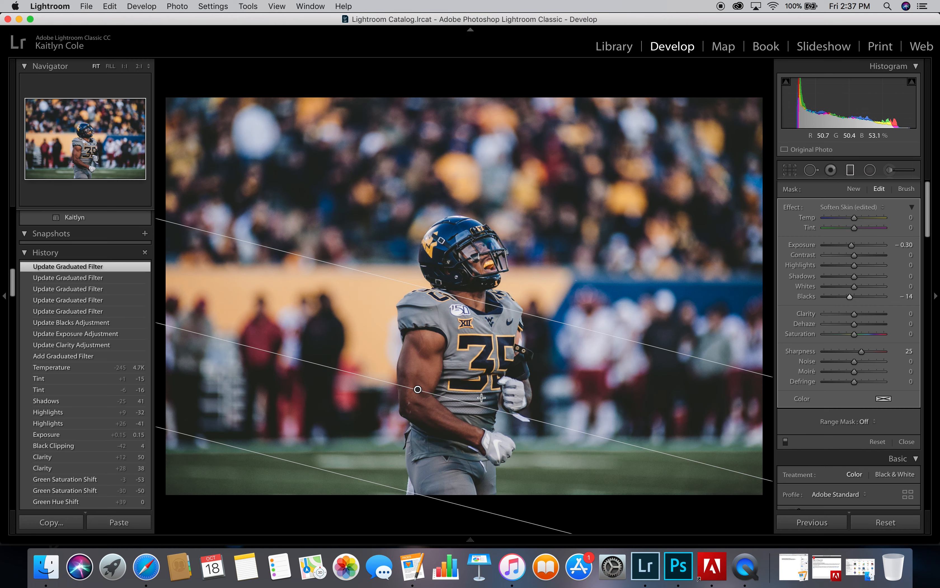
left_click_drag(418, 390, 420, 383)
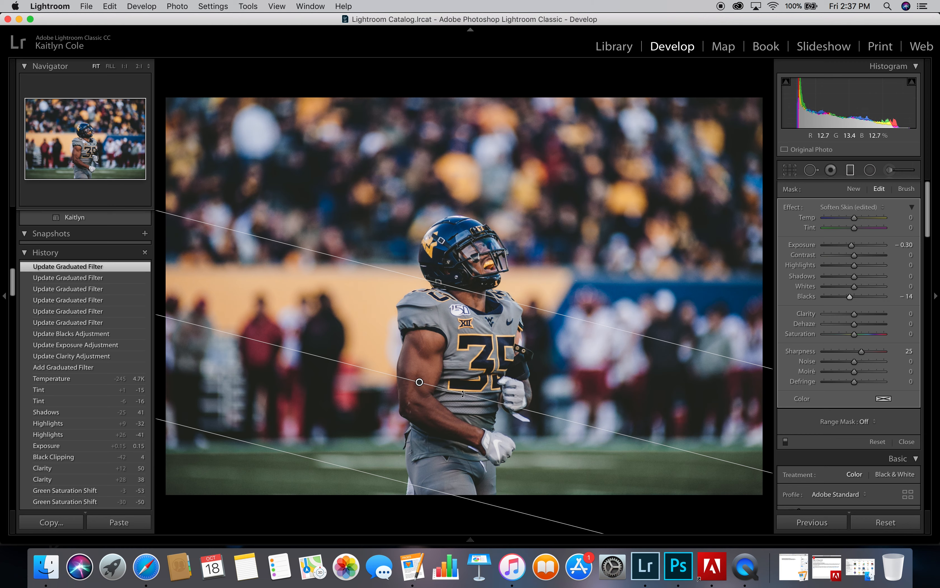
left_click_drag(463, 394, 524, 320)
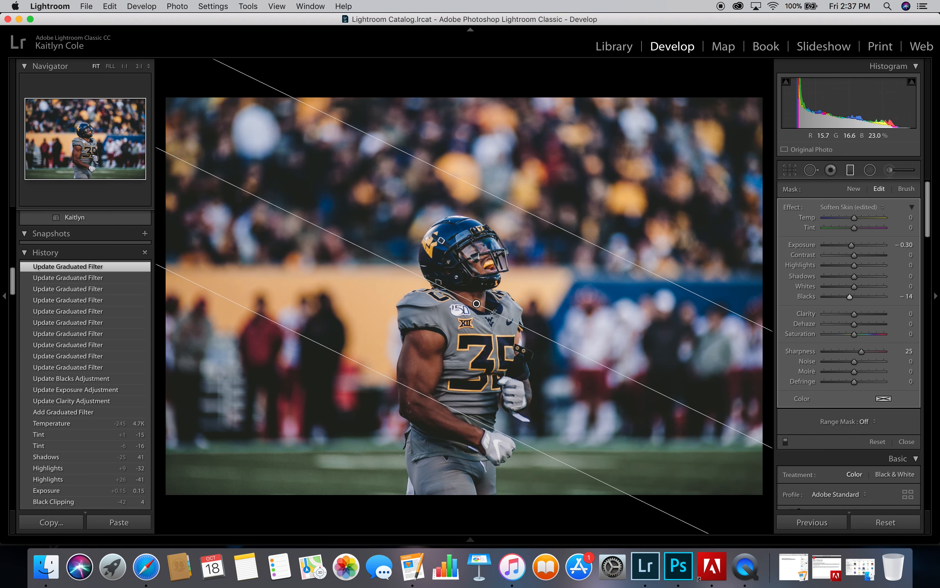
left_click_drag(477, 303, 500, 376)
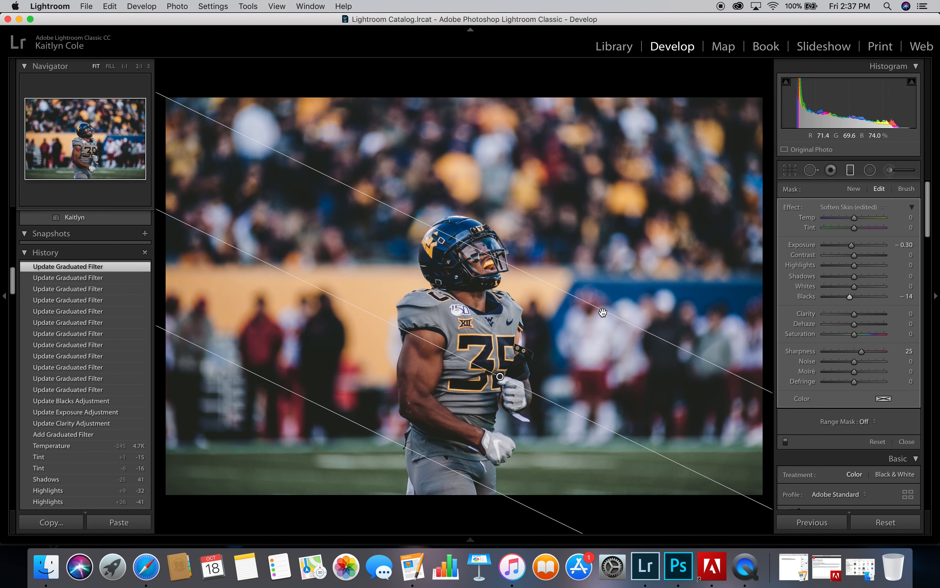
left_click_drag(490, 394, 524, 366)
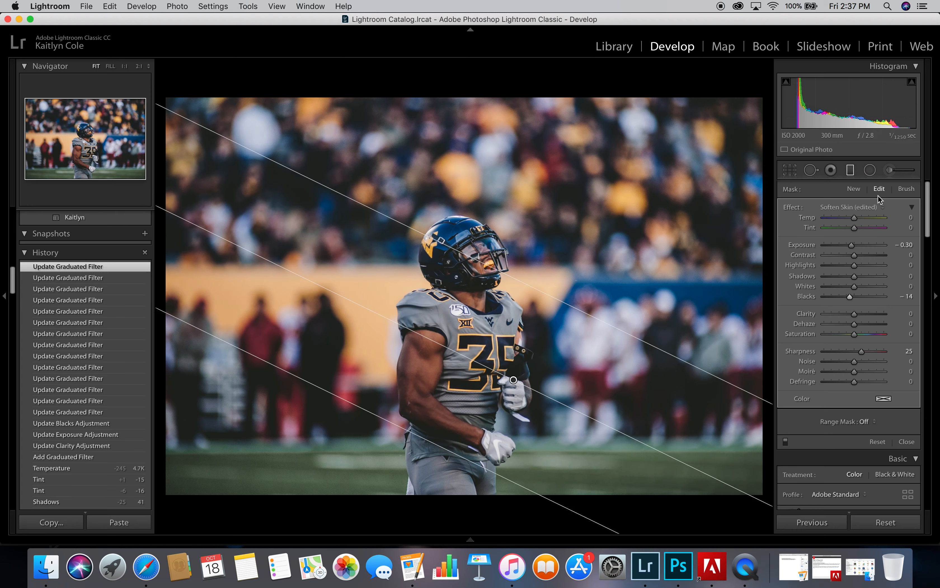
Add a radial filter around the player's upper body with clarity 0, blacks −8 and exposure −0.07.
left_click(870, 170)
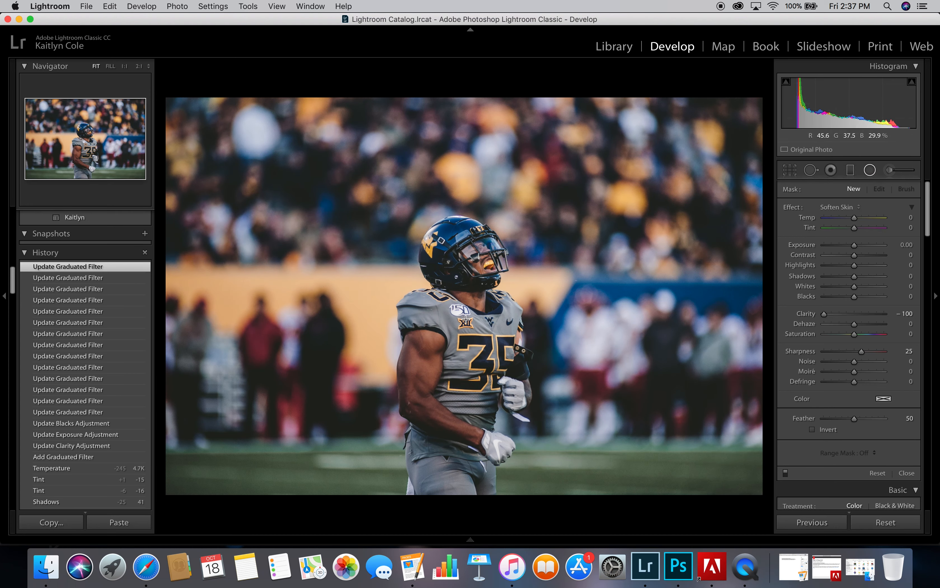
left_click_drag(462, 319, 581, 455)
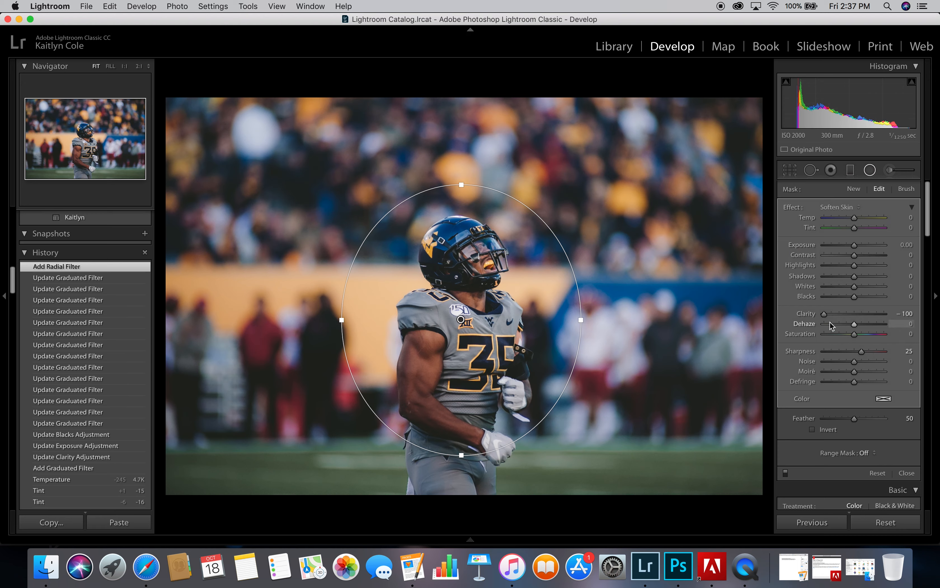
double_click(823, 314)
left_click_drag(855, 297, 853, 300)
left_click_drag(855, 245, 853, 247)
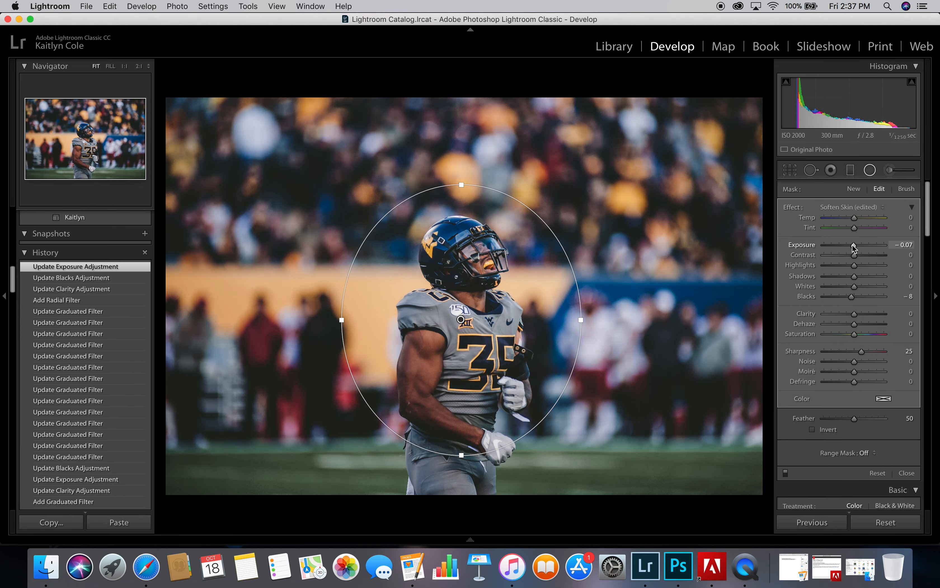
Move the radial filter slightly higher around the player and fine-tune its exposure.
left_click_drag(461, 319, 464, 305)
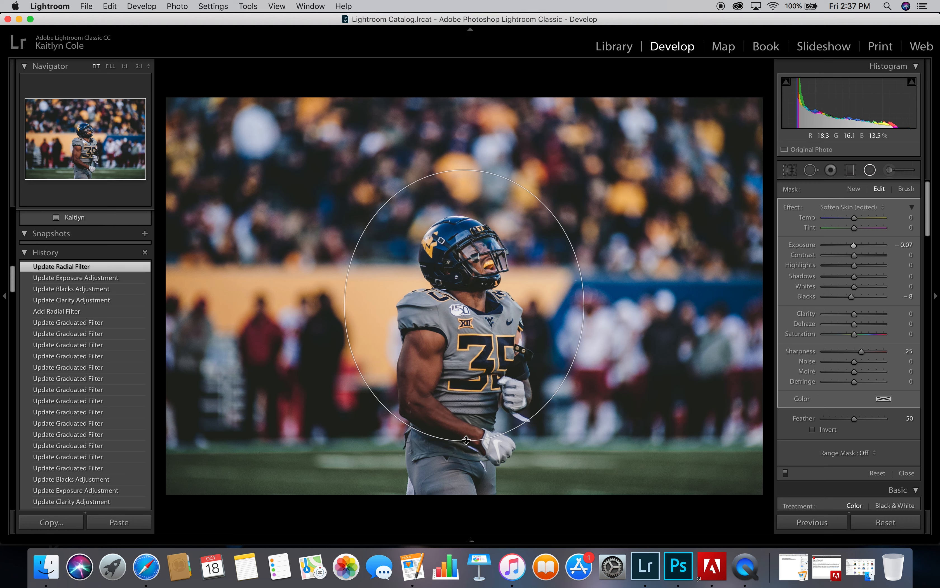
left_click_drag(466, 438, 464, 445)
left_click_drag(853, 245, 855, 250)
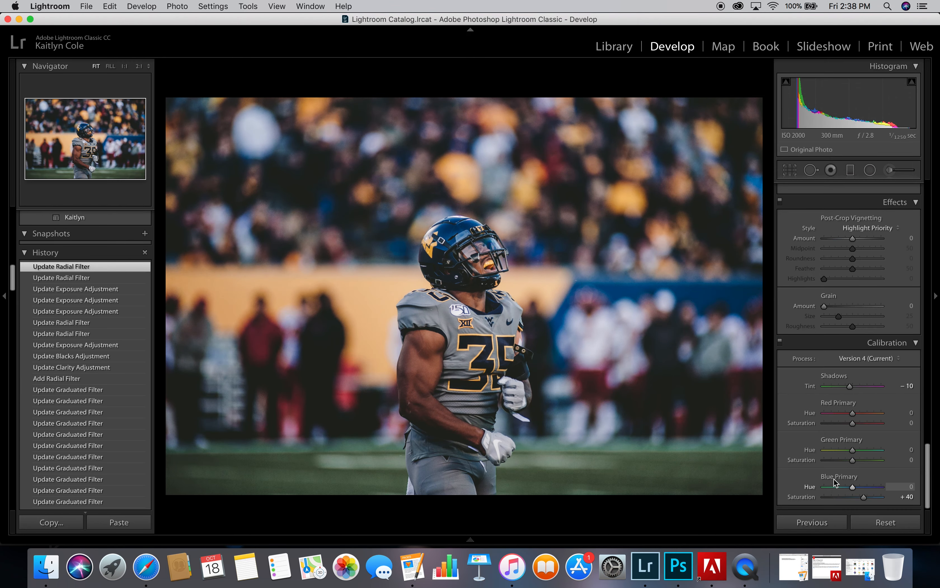
Set the green primary hue to −7 in the calibration and the photo's clarity to +52.
left_click_drag(853, 450, 813, 454)
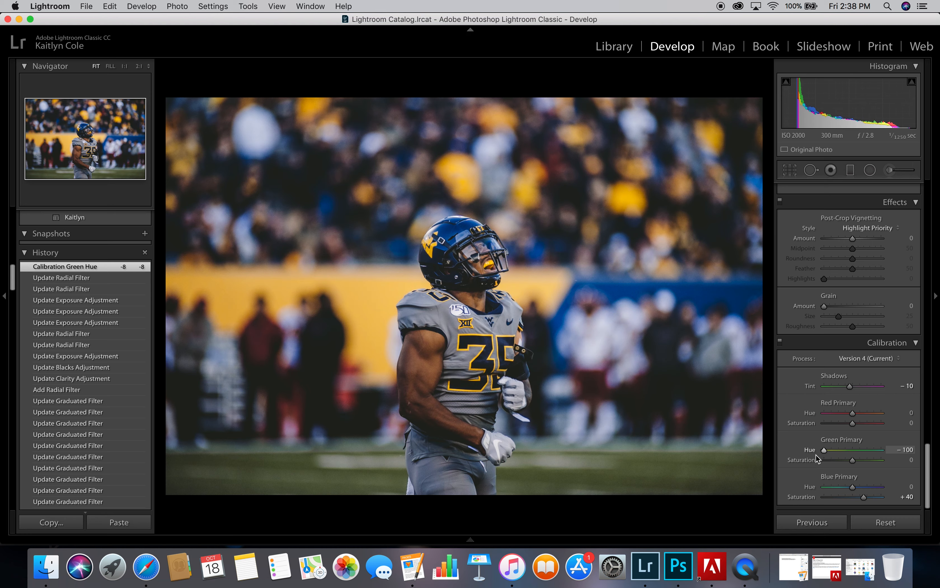
left_click_drag(815, 454, 851, 452)
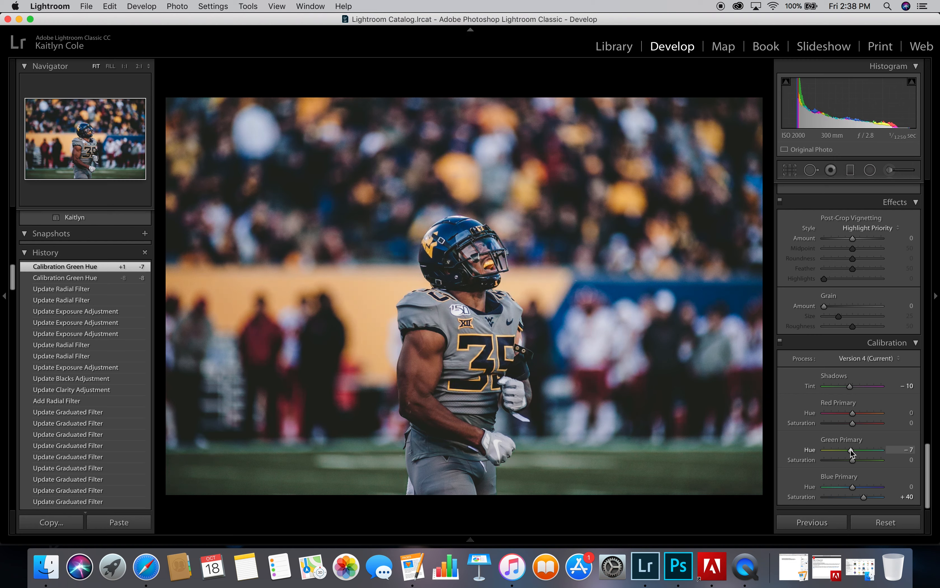
scroll(847, 392, "up", 15)
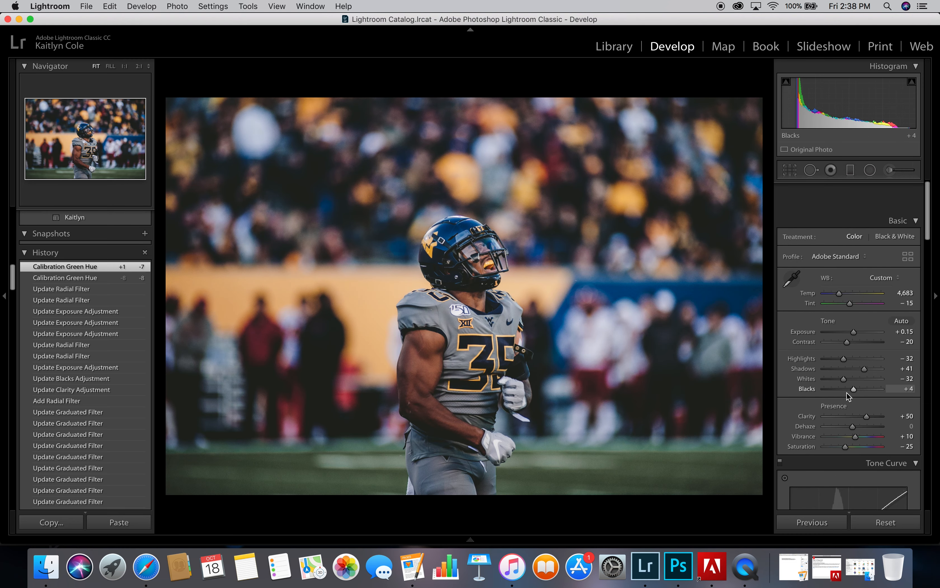
left_click(866, 385)
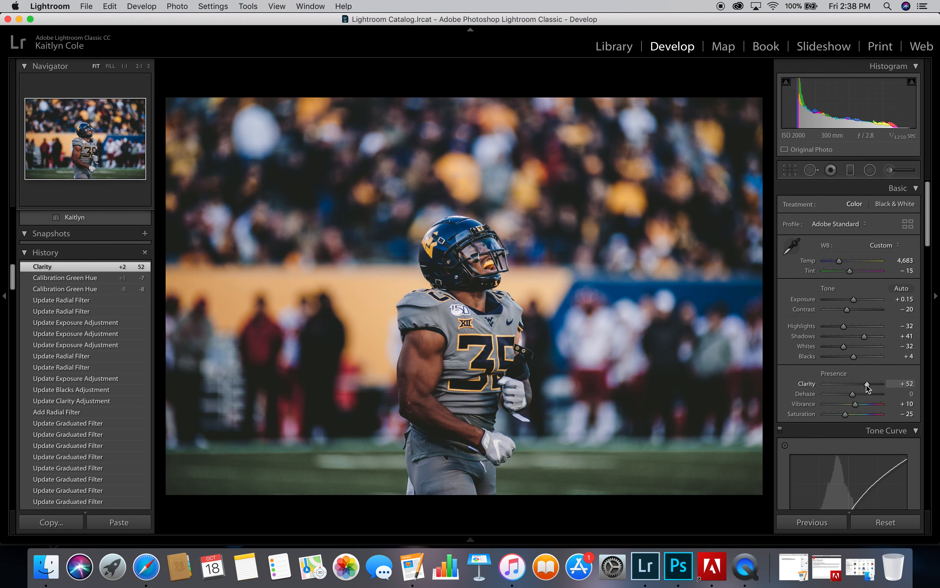
Check the blurred crowd up close for noise and set the luminance noise reduction to 18.
left_click(604, 151)
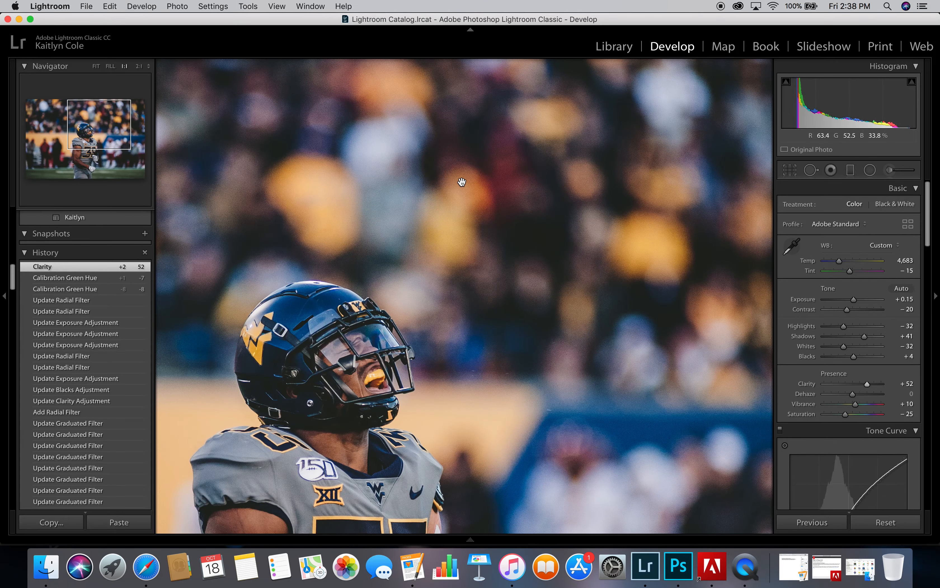
left_click_drag(380, 157, 453, 195)
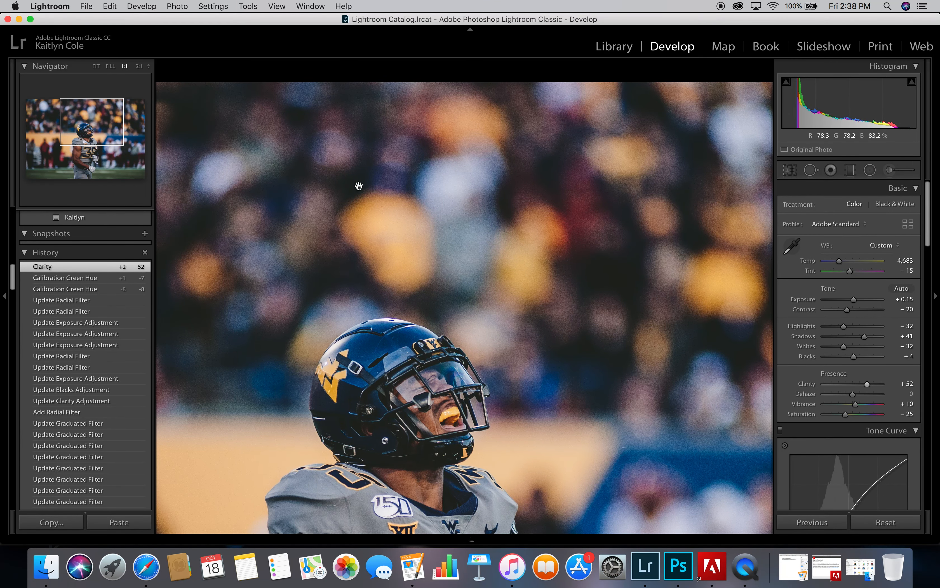
scroll(817, 416, "down", 10)
scroll(817, 416, "down", 1)
scroll(816, 416, "up", 2)
scroll(838, 315, "up", 3)
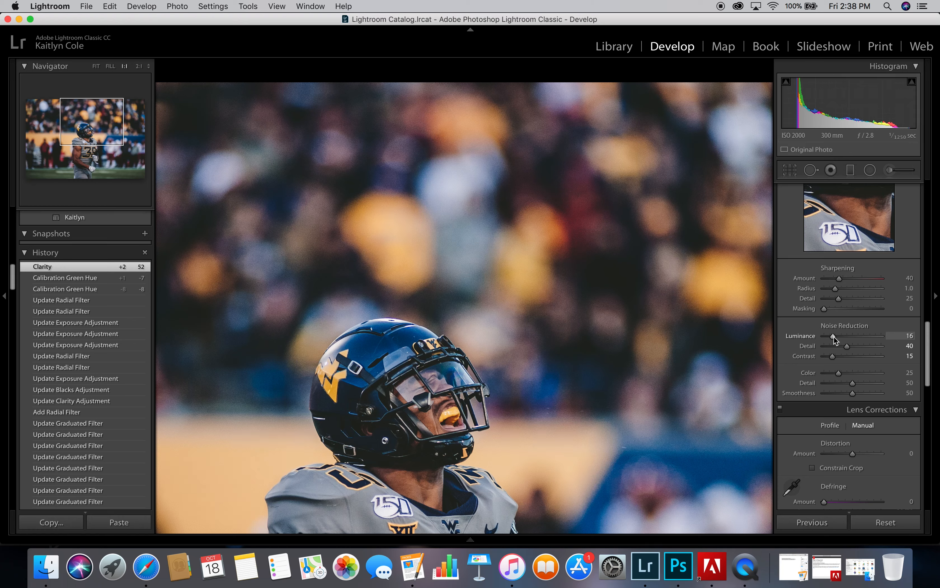
left_click_drag(834, 336, 835, 335)
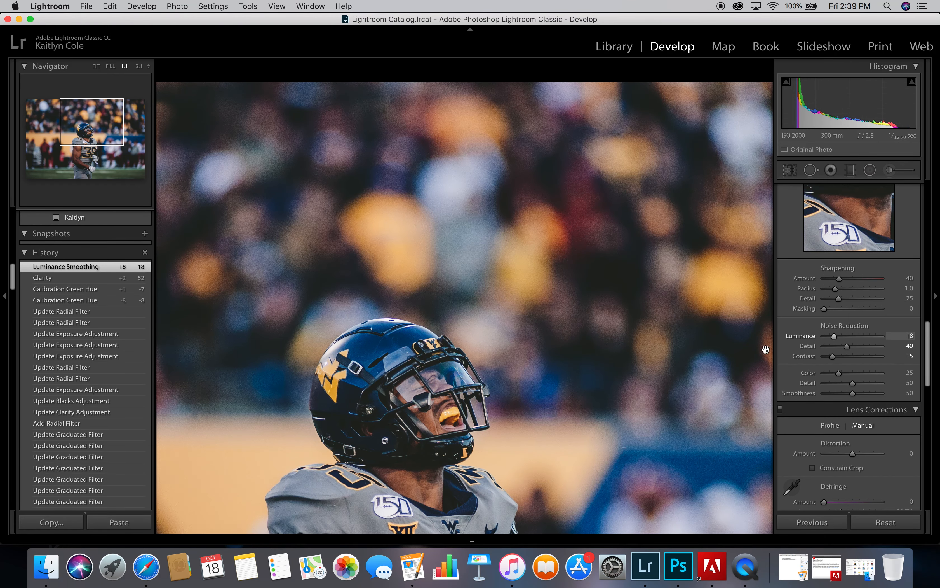
left_click(606, 342)
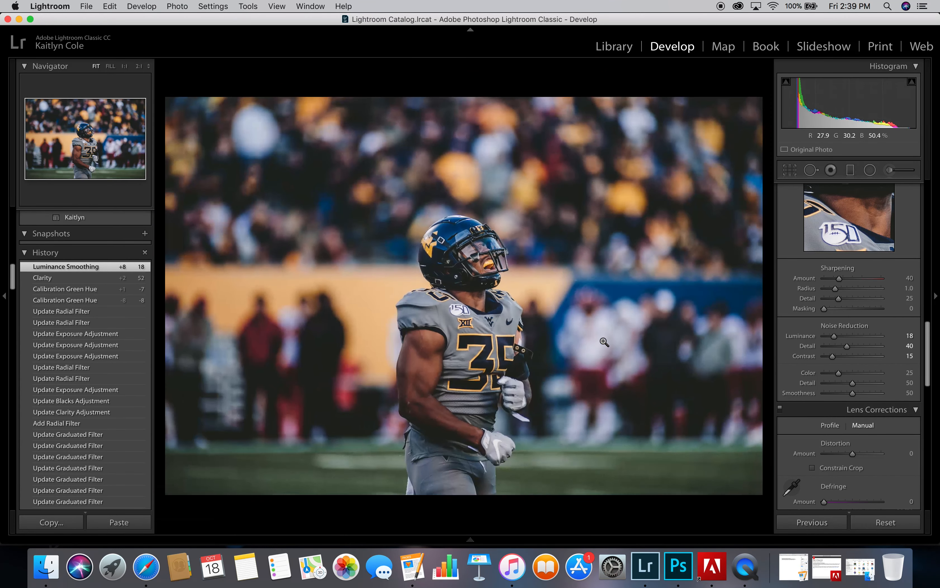
scroll(856, 296, "up", 10)
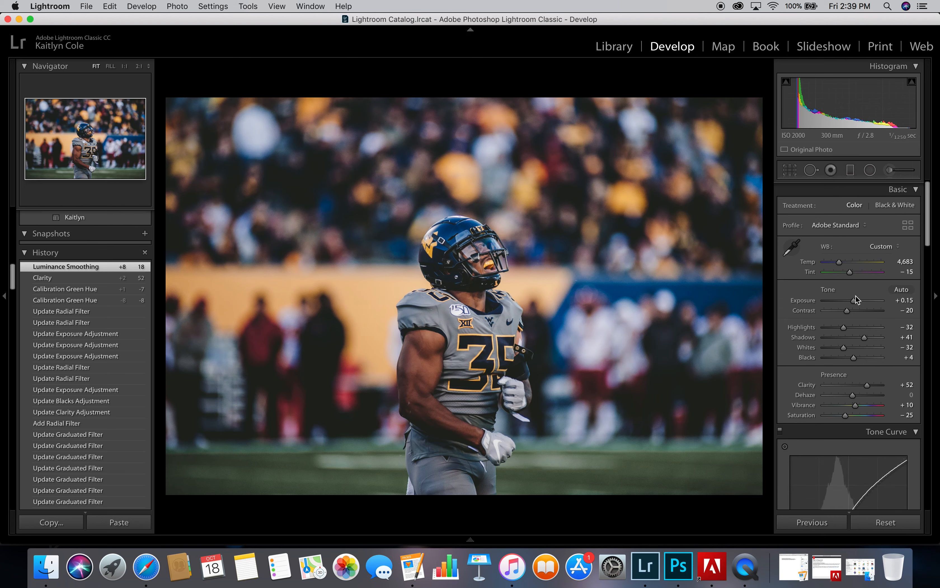
scroll(856, 296, "down", 10)
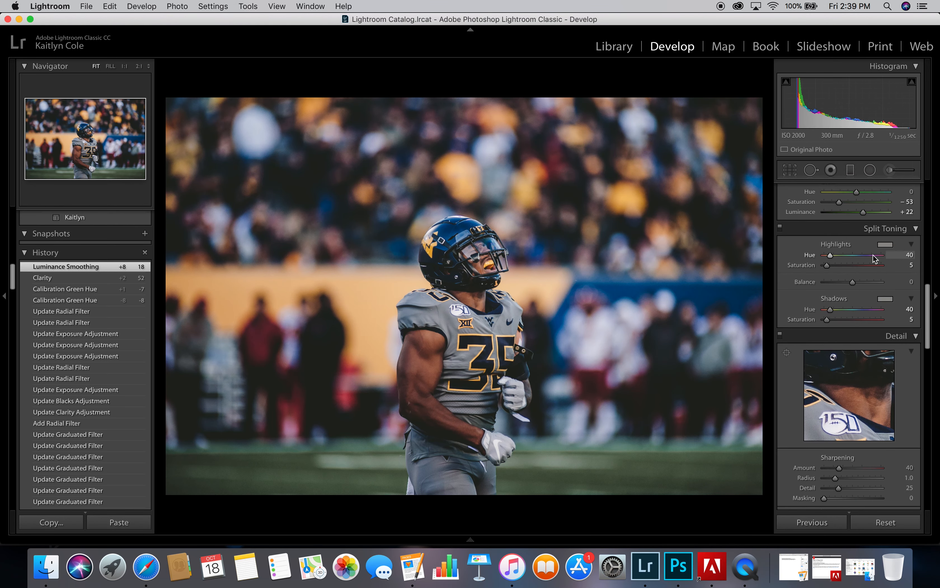
Set the split toning saturation to 0 for the highlights and 8 for the shadows.
scroll(873, 259, "up", 2)
left_click_drag(826, 326, 823, 325)
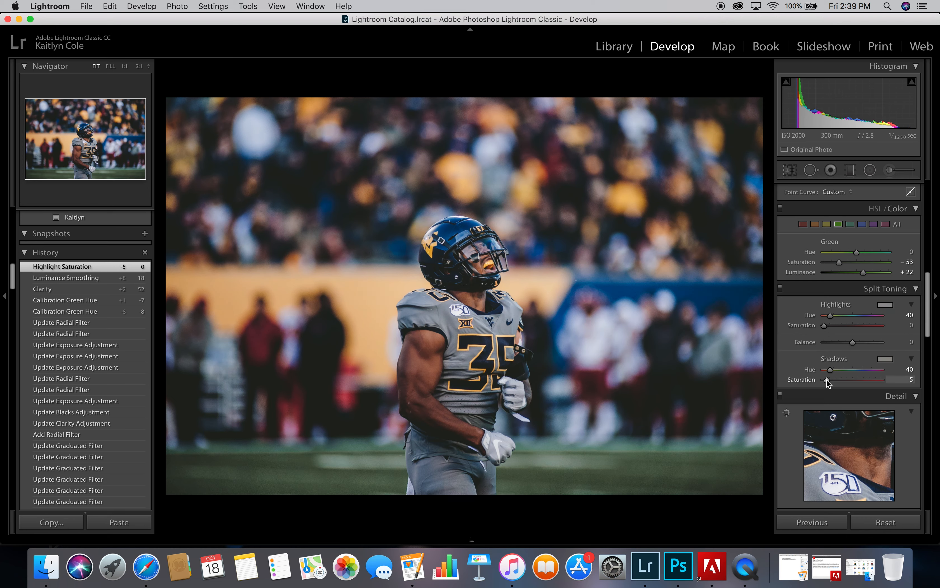
mouse_move(828, 380)
left_mouse_down()
mouse_move(803, 381)
mouse_move(844, 386)
mouse_move(816, 386)
mouse_move(829, 385)
left_mouse_up()
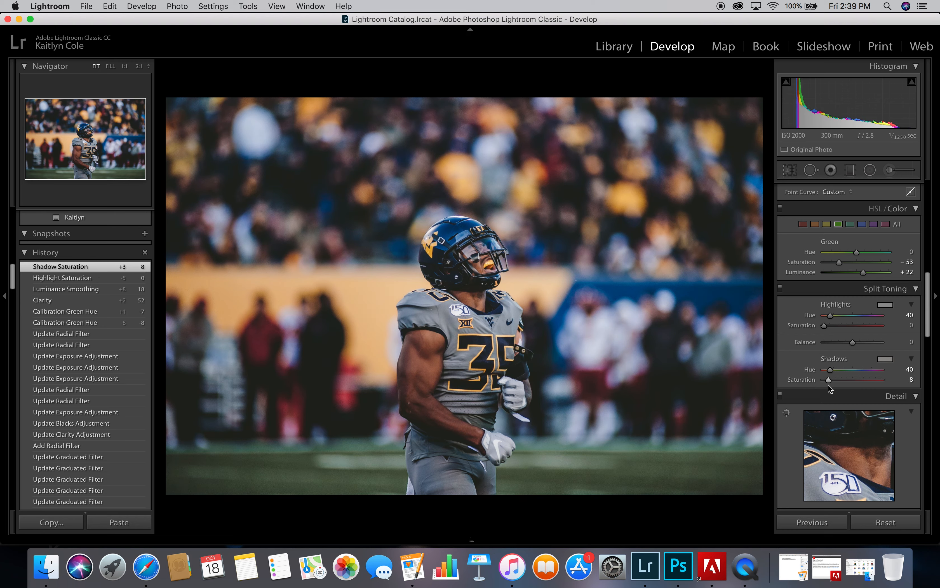
Set the photo's overall saturation to −26 and reset its vibrance to 0.
scroll(859, 357, "up", 15)
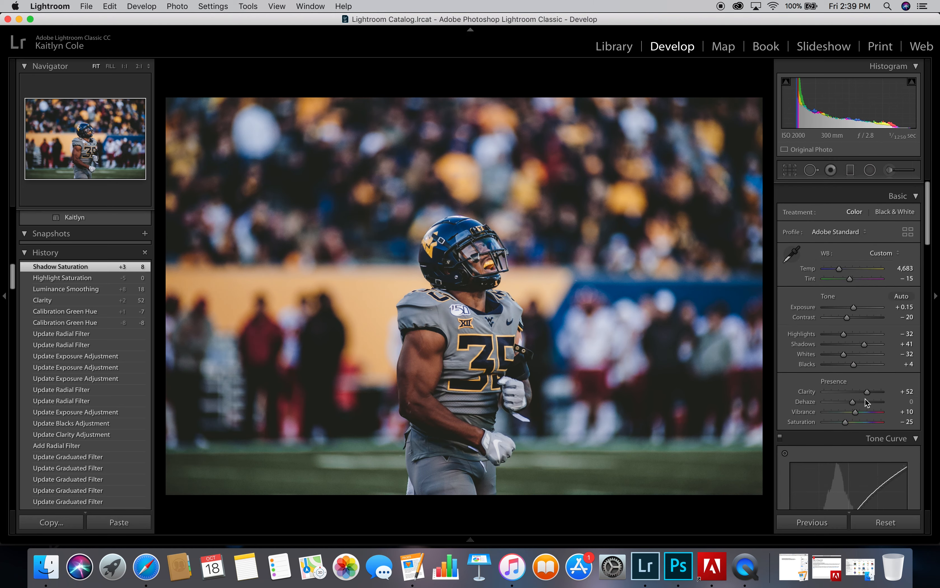
double_click(856, 404)
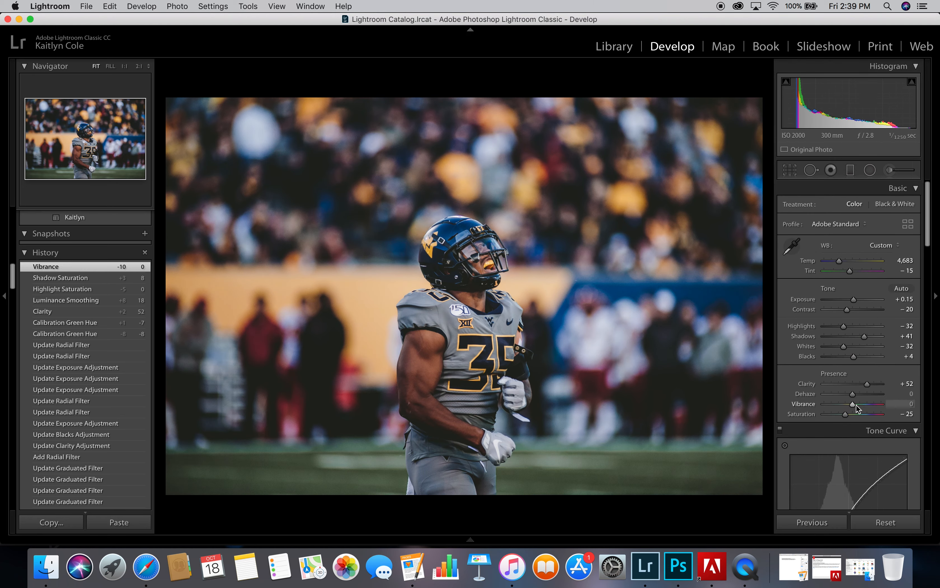
left_click_drag(853, 406, 845, 415)
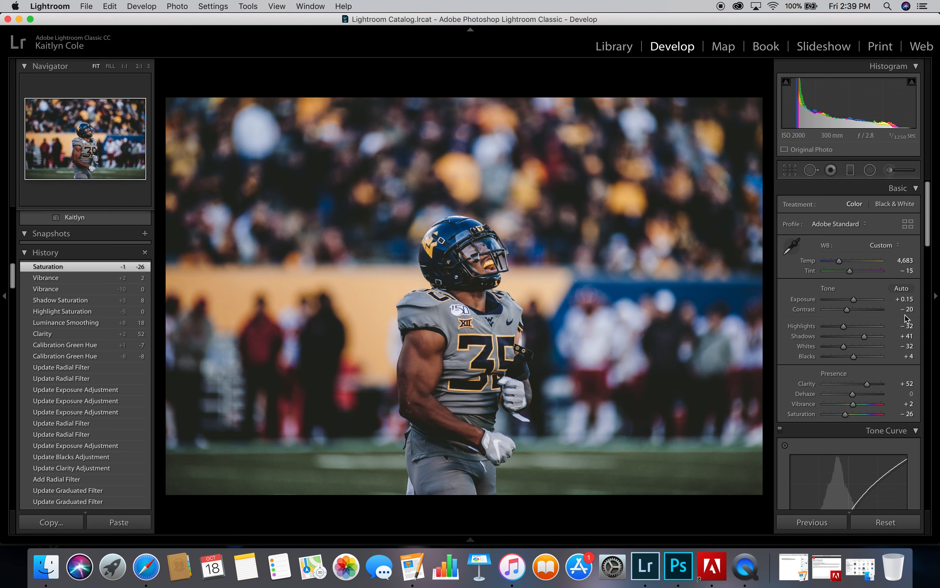
scroll(906, 313, "down", 5)
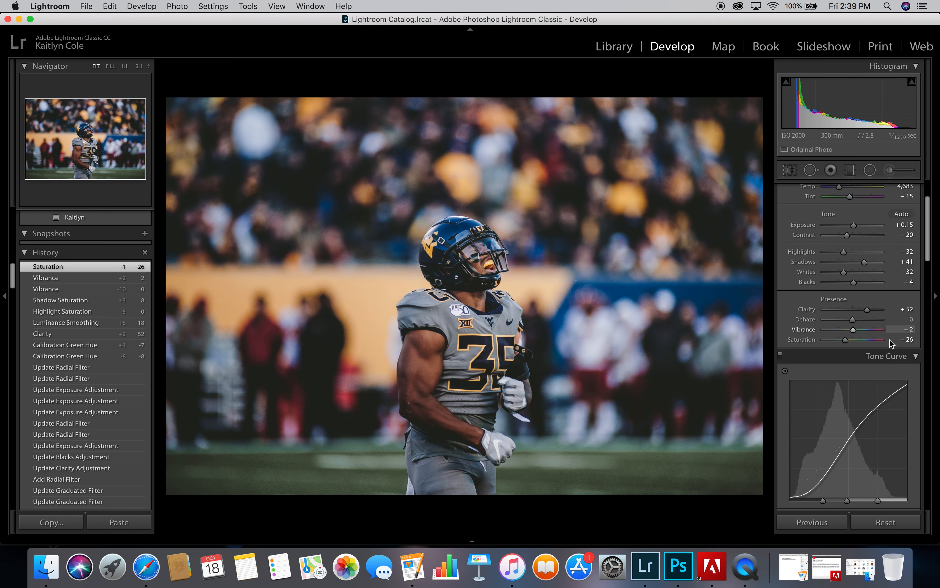
double_click(853, 315)
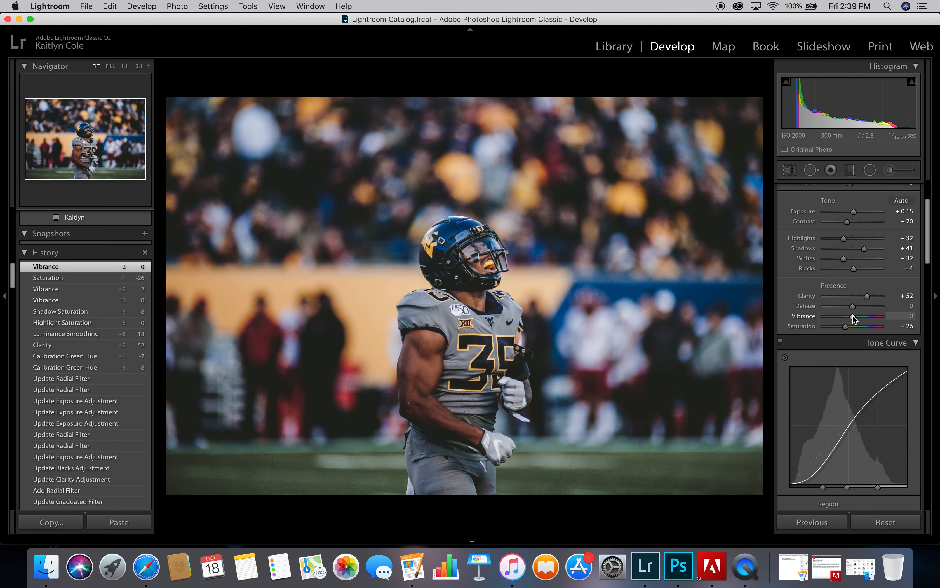
Raise the photo's exposure to +0.20 and lower its highlights to −46.
scroll(855, 297, "up", 4)
left_click_drag(856, 276, 856, 276)
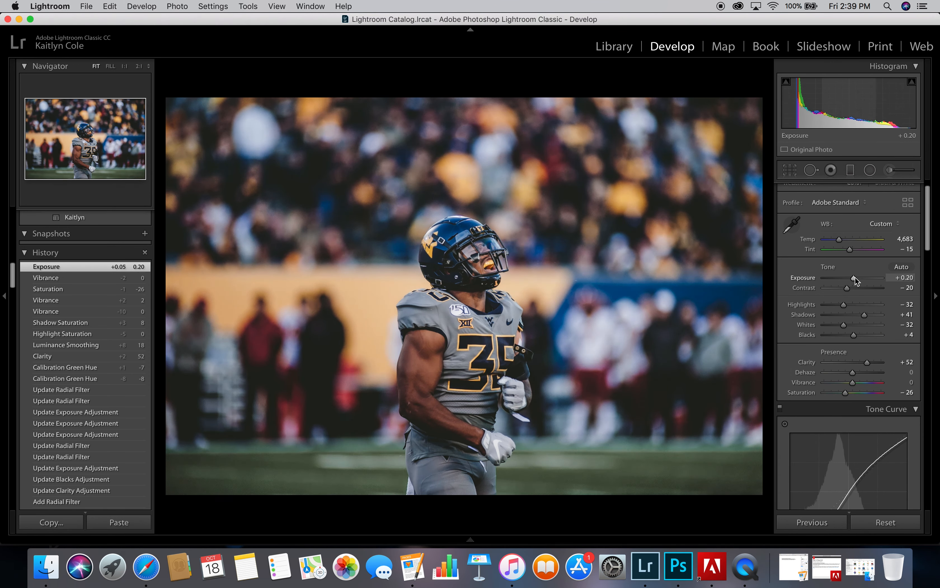
left_click_drag(844, 304, 839, 305)
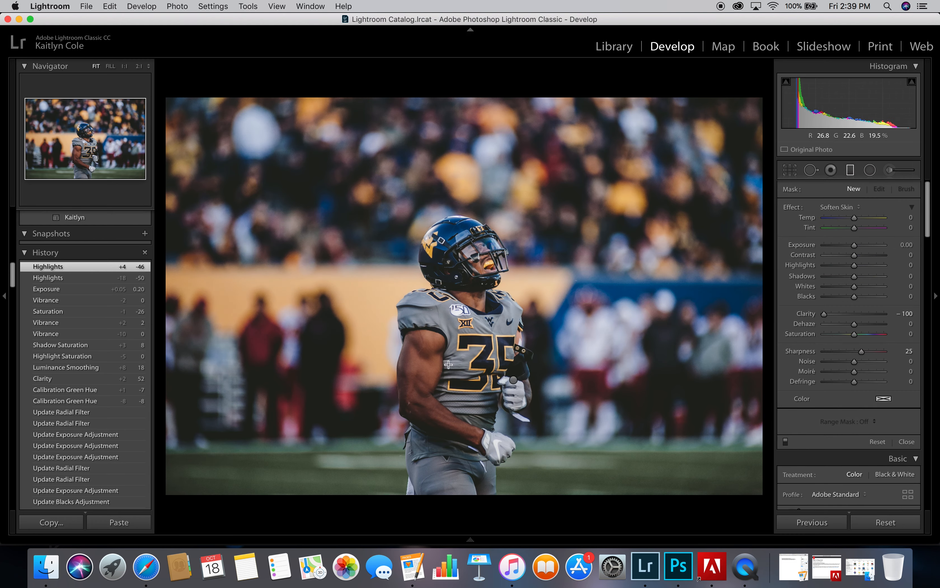
Set the exposure of the diagonal graduated filter across the player to −0.44 and adjust the filter's position and spread.
key("m")
left_click_drag(853, 246, 850, 246)
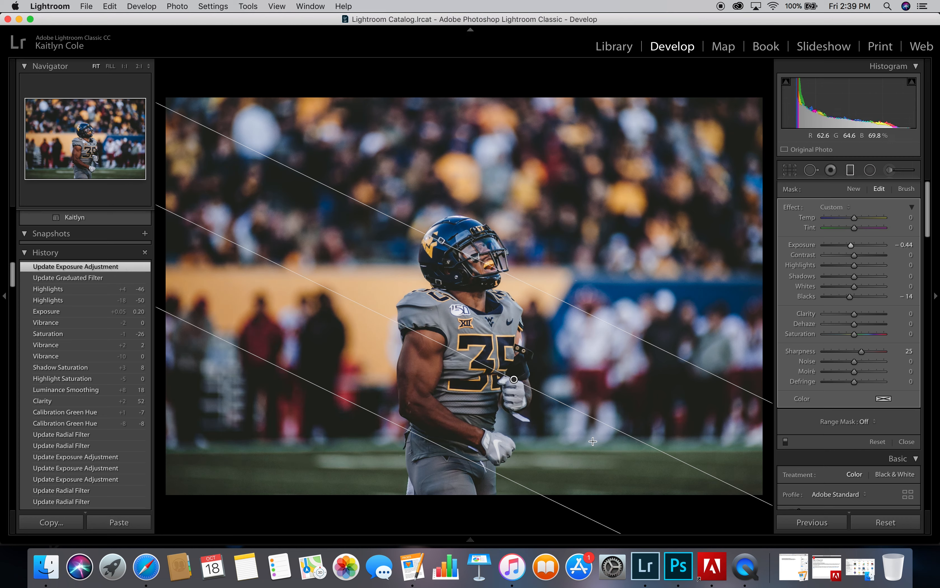
left_click_drag(610, 426, 611, 423)
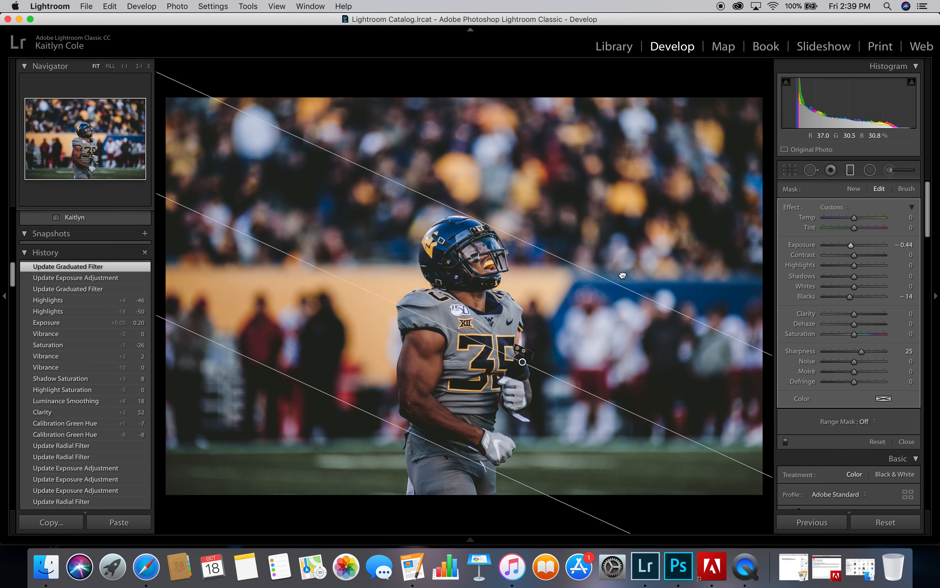